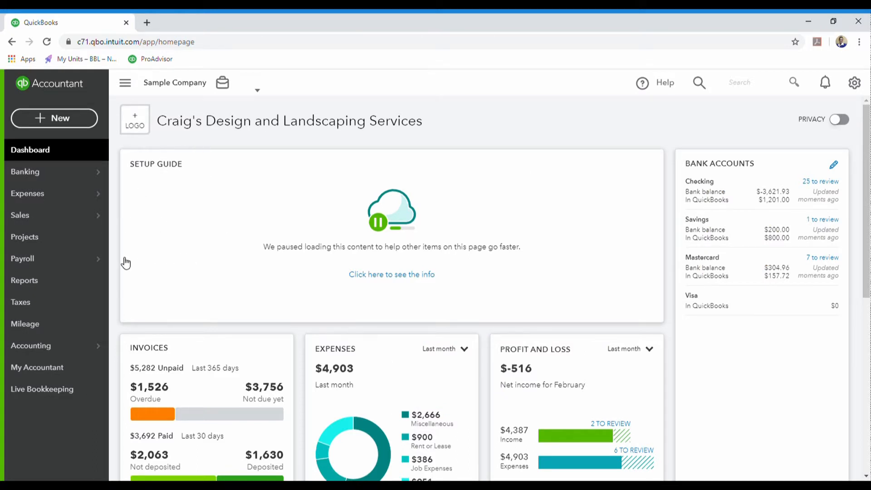
Open a new blank bill from the dashboard and close it without saving.
left_click(49, 120)
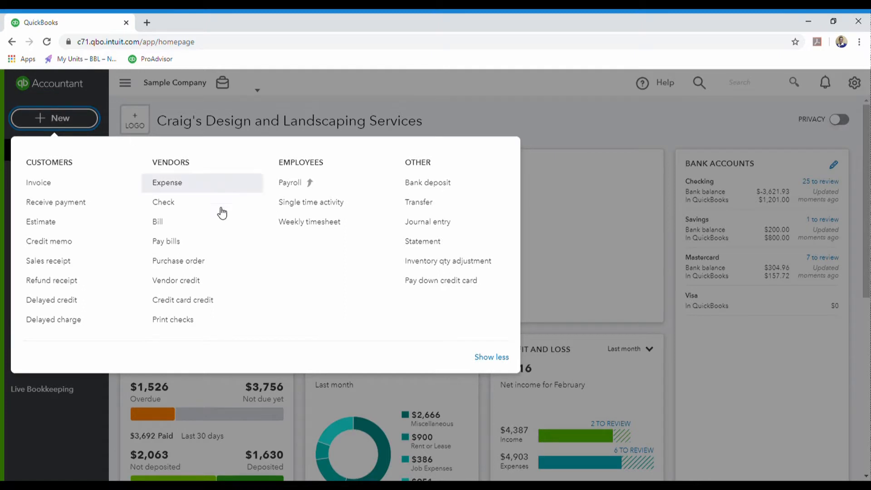
left_click(163, 226)
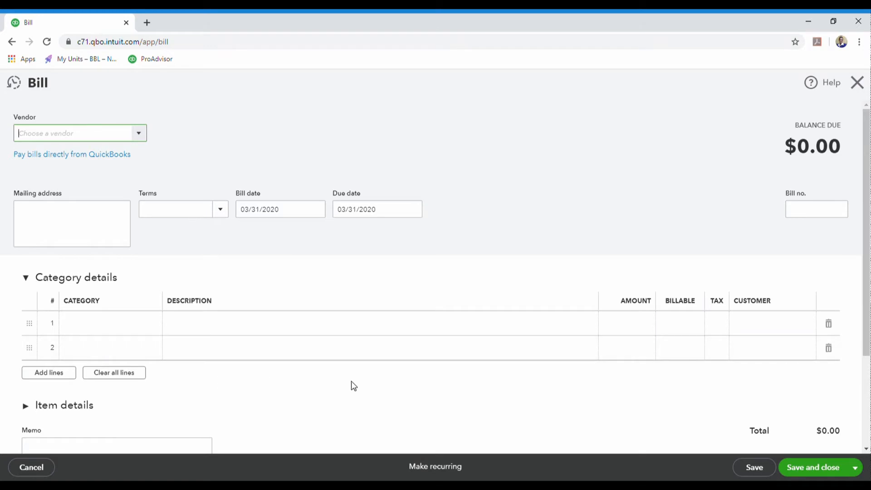
left_click(863, 87)
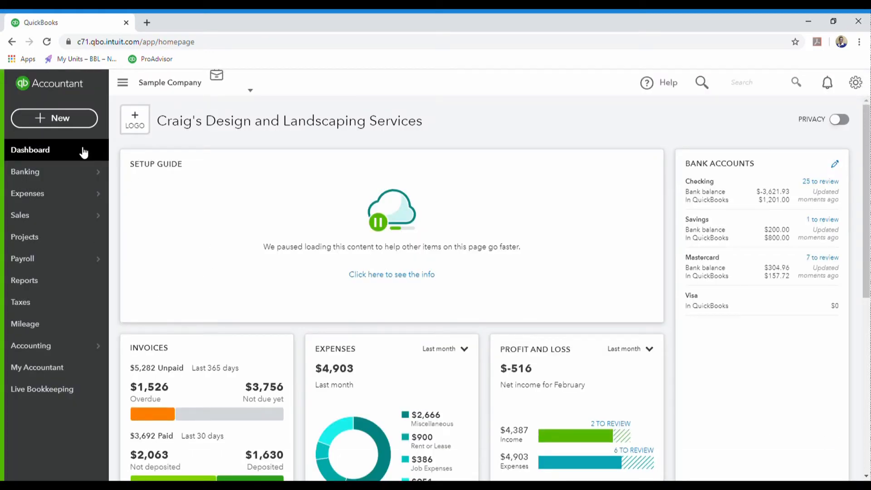
Start a blank bill from the Expense Transactions list and close it without saving.
mouse_move(44, 199)
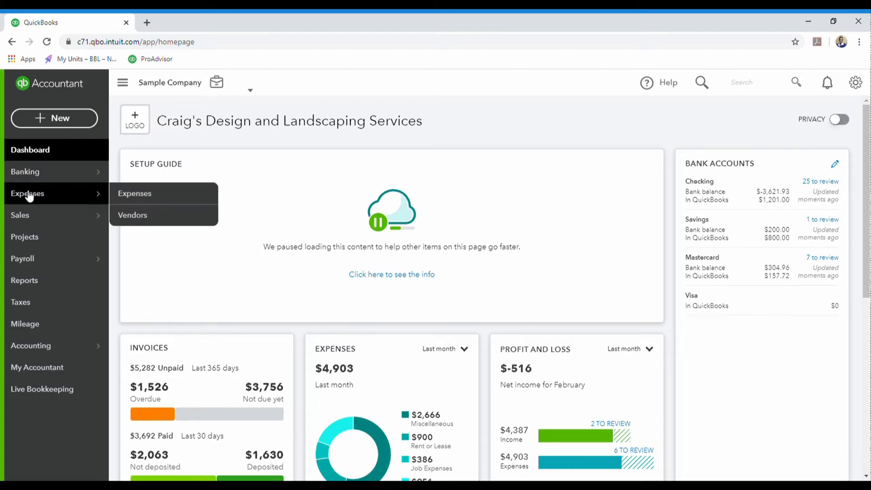
left_click(139, 201)
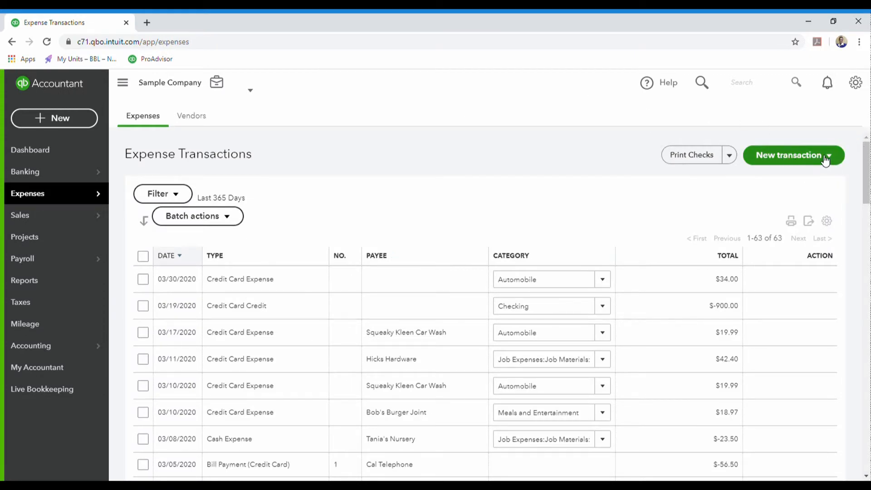
left_click(836, 158)
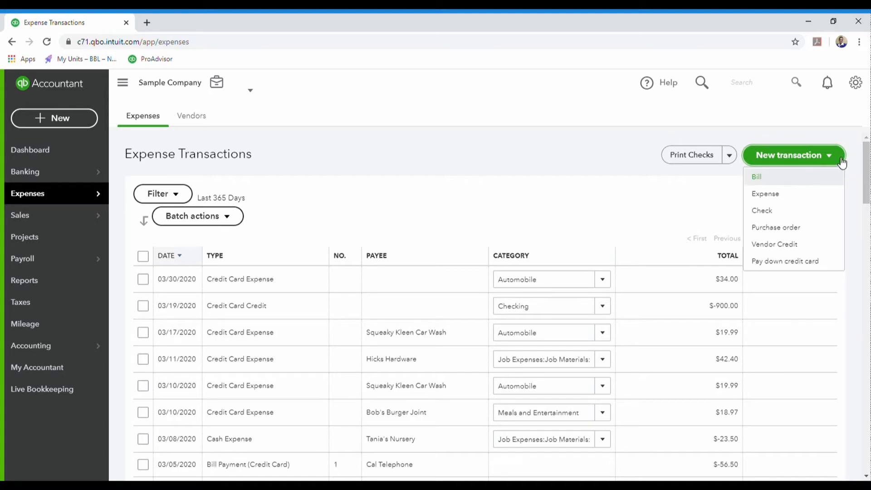
left_click(763, 181)
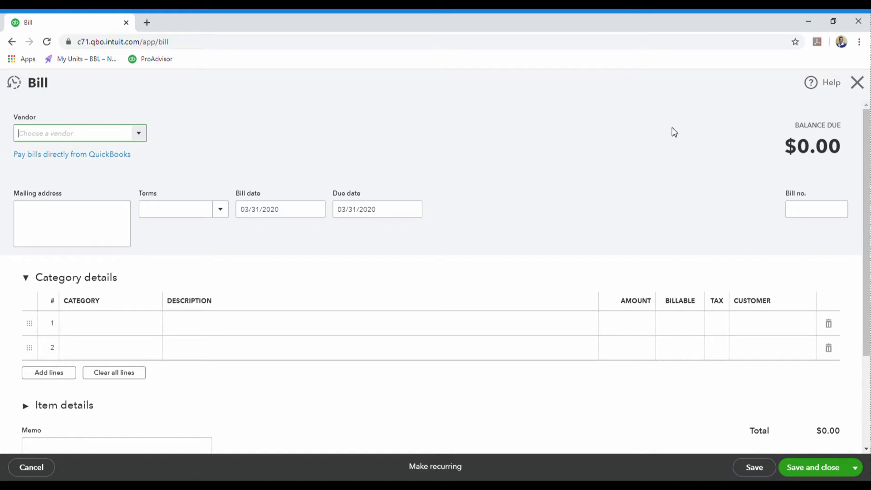
left_click(862, 86)
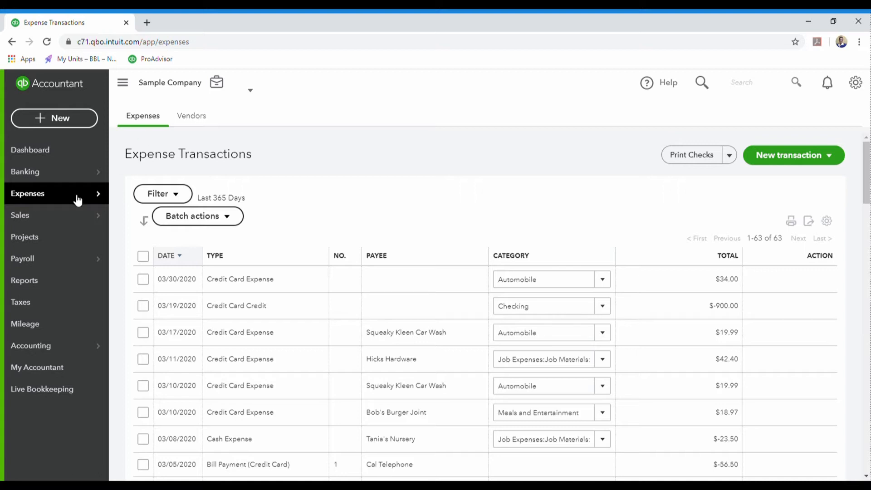
Search the vendor list for "dd" and open the record of the vendor EDD.
left_click(198, 116)
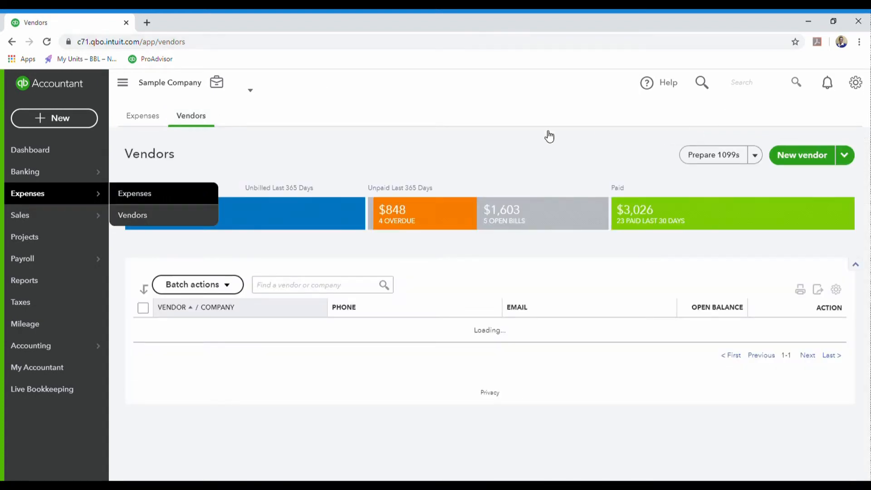
left_click(309, 290)
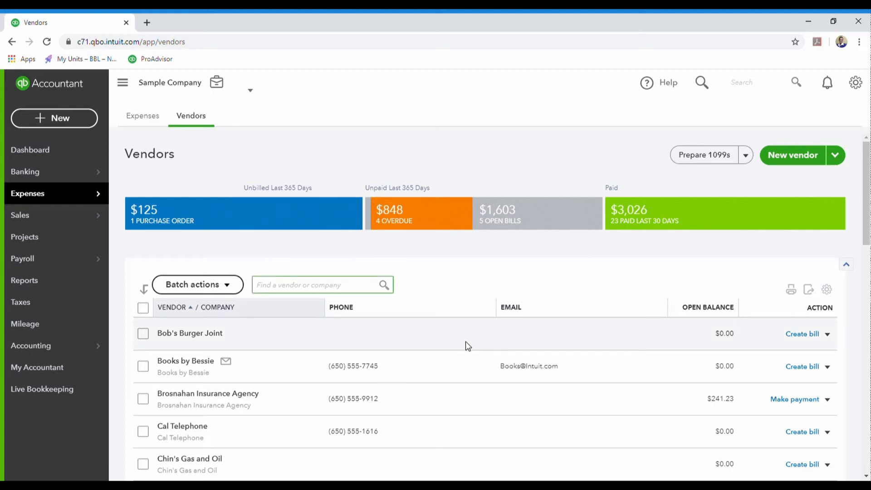
type("dd")
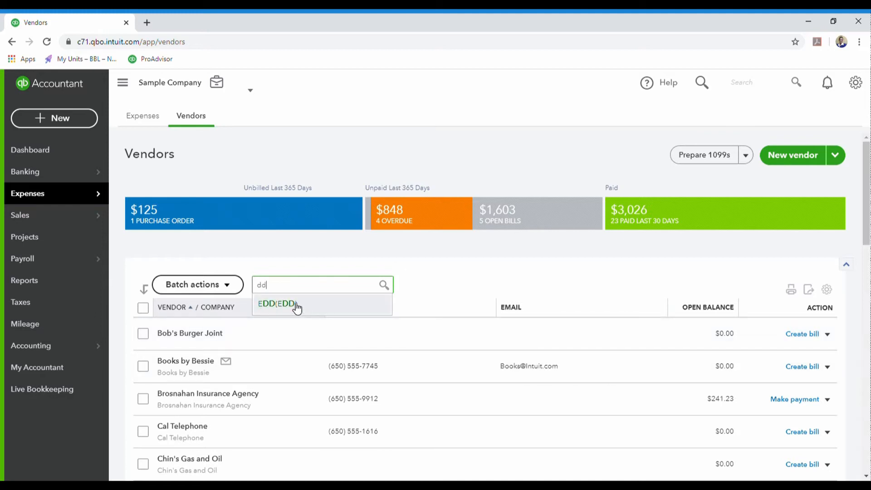
left_click(285, 306)
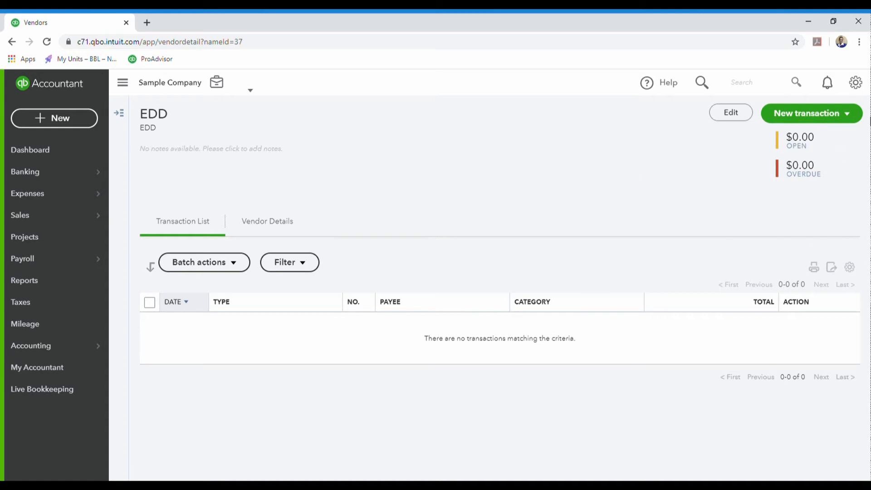
Start a new bill from EDD's vendor record and close it without saving.
left_click(850, 116)
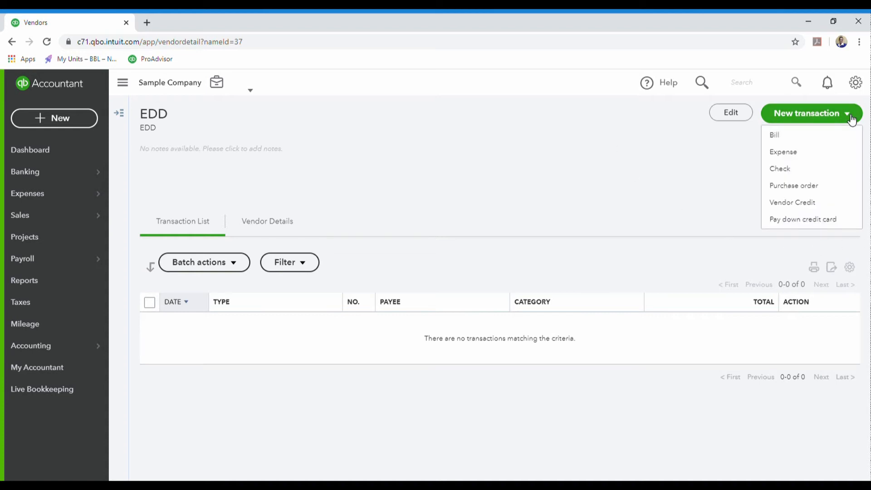
left_click(780, 141)
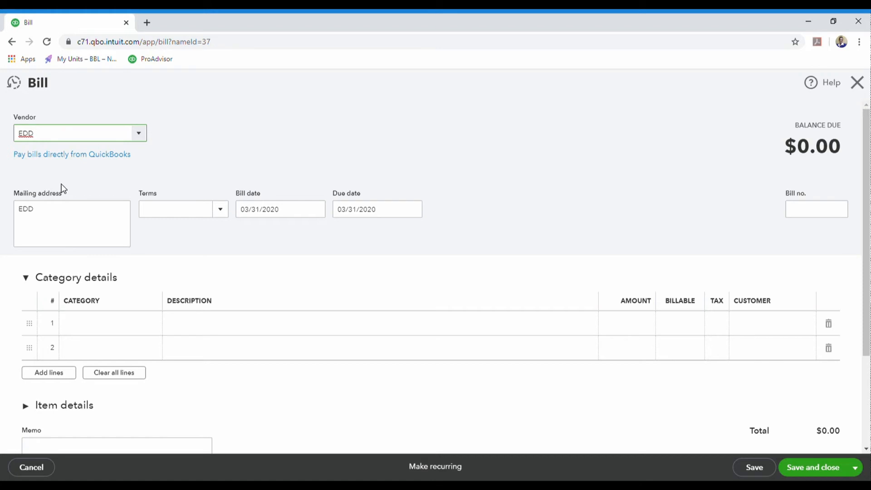
left_click(866, 83)
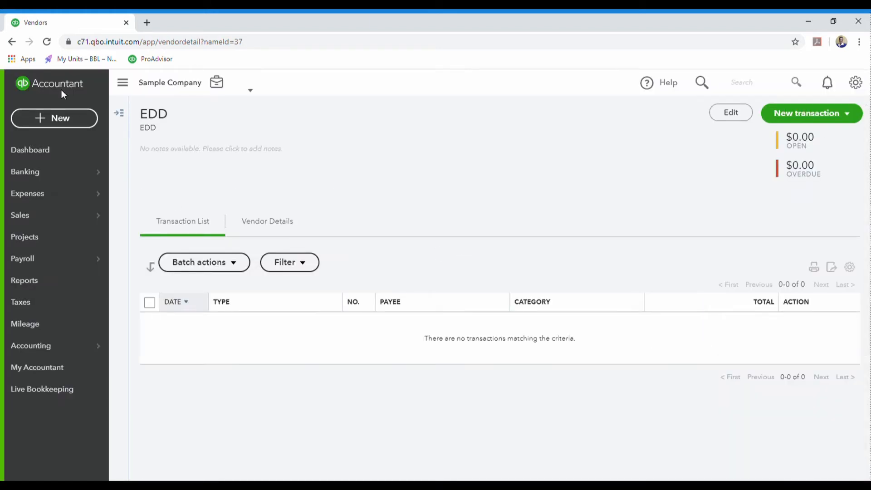
Switch to the vendor Ellis Equipment Rental and start a new bill from its record.
left_click(120, 113)
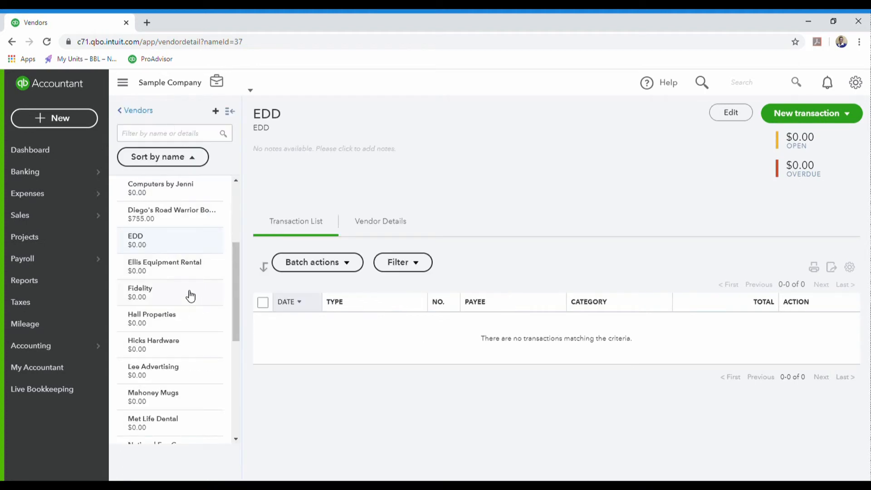
left_click(158, 268)
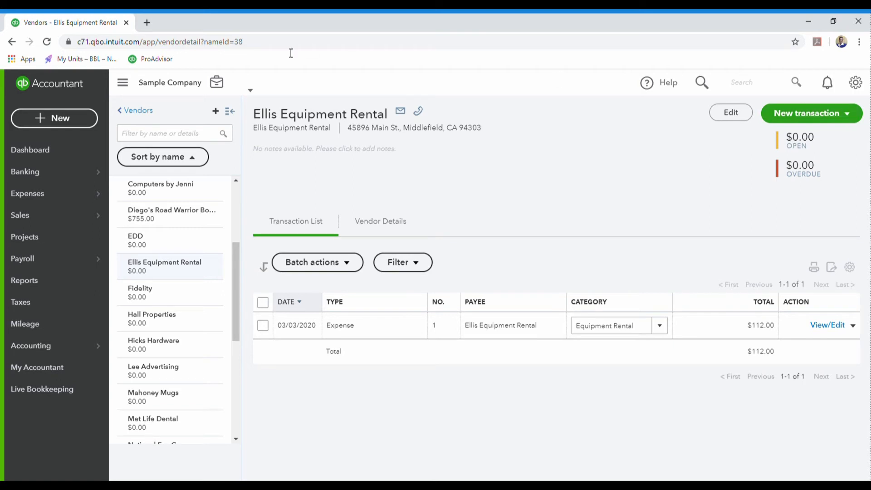
left_click(230, 111)
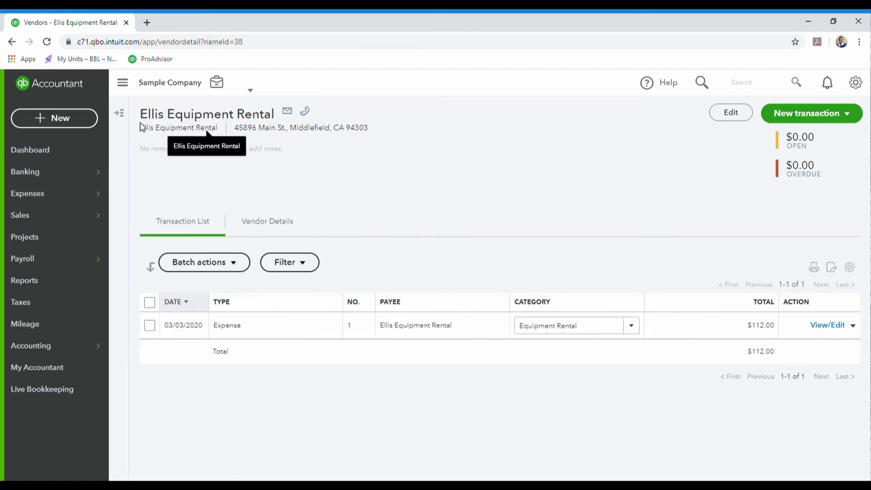
left_click(849, 117)
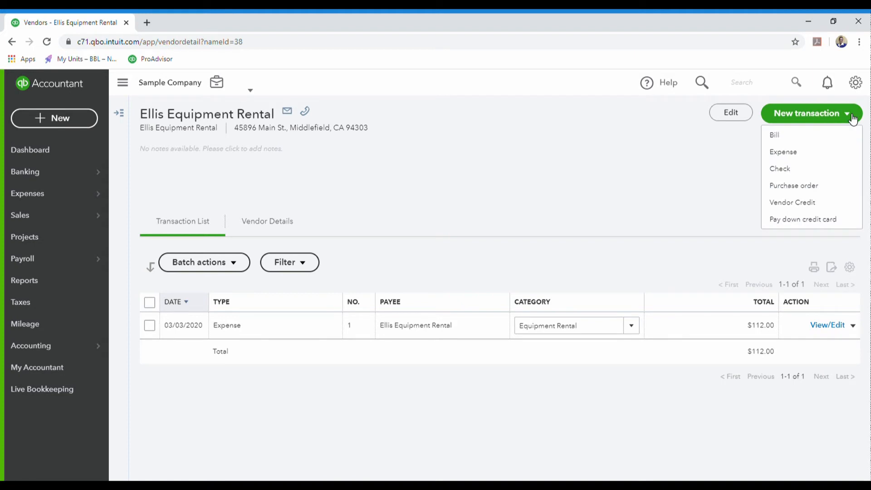
left_click(774, 134)
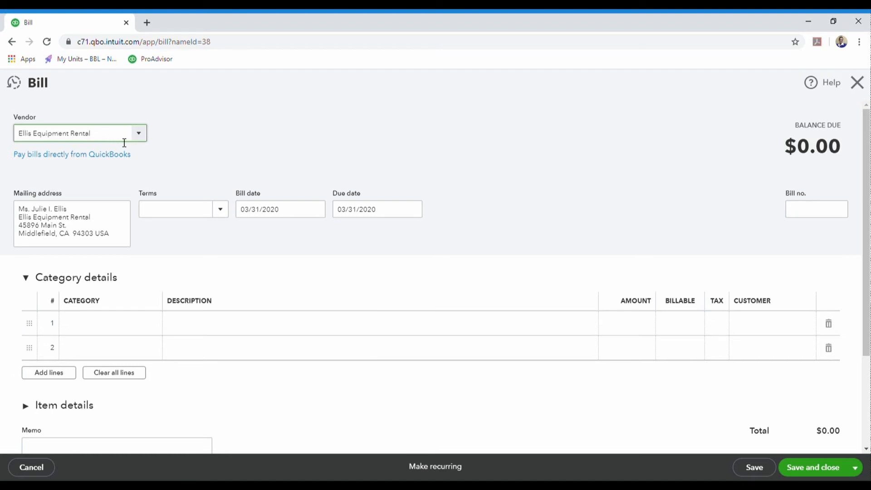
Set the bill's terms to Net 30 and enter 12345 as the bill number.
key("Tab")
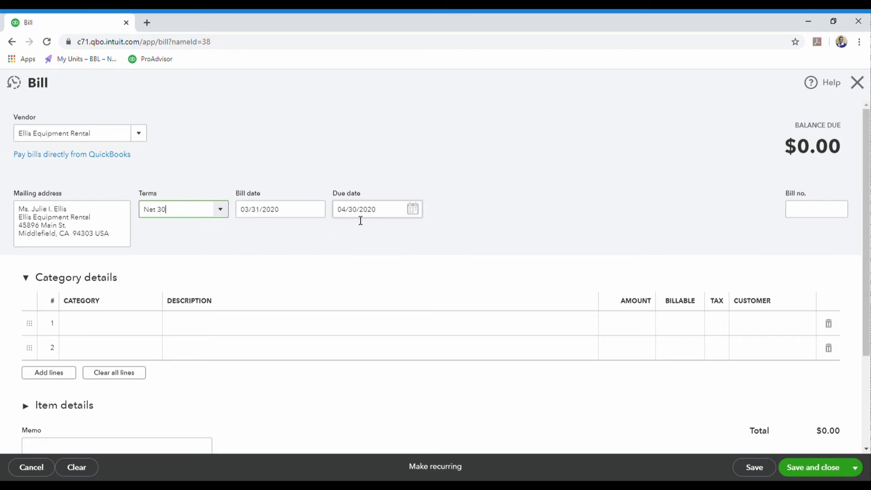
left_click(829, 220)
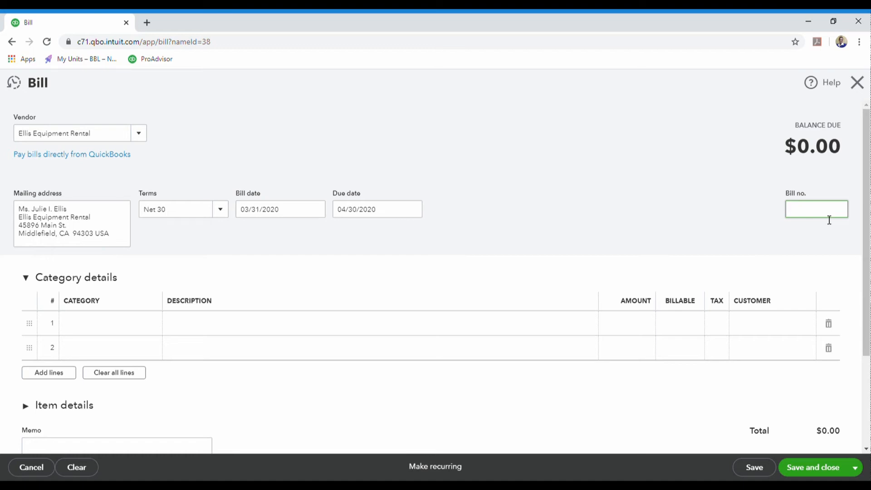
type("2345")
key("Tab")
Examine the item details section and browse the expense categories offered for the first category line without choosing one.
scroll(208, 351, "down", 3)
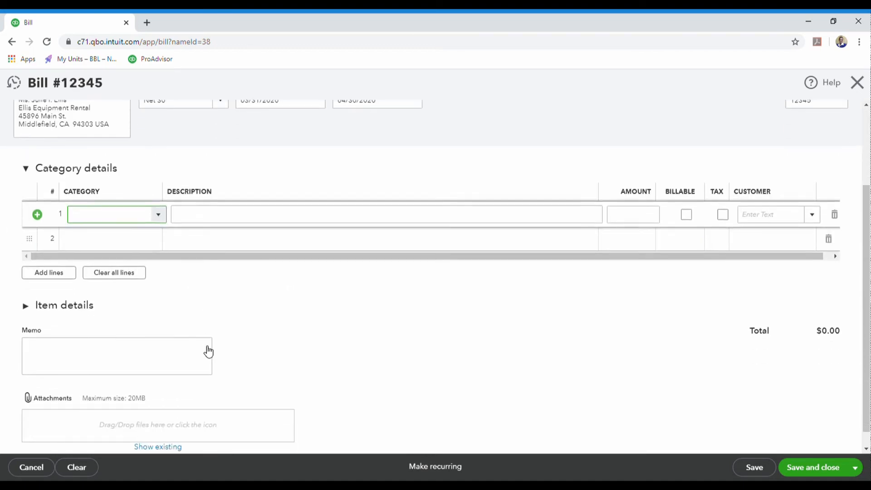
left_click(26, 286)
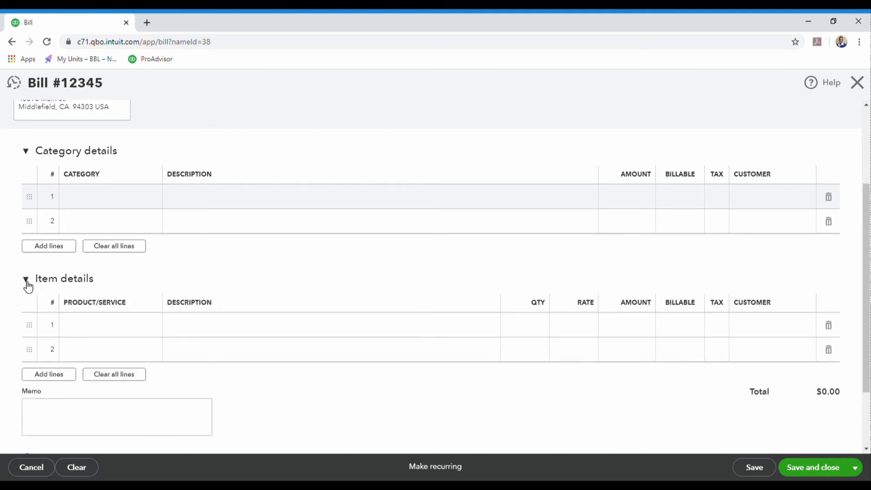
left_click(113, 203)
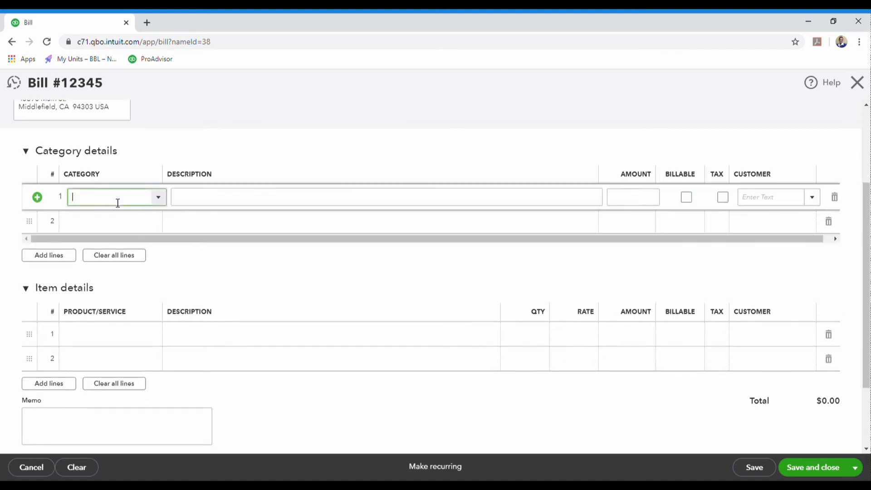
left_click(164, 200)
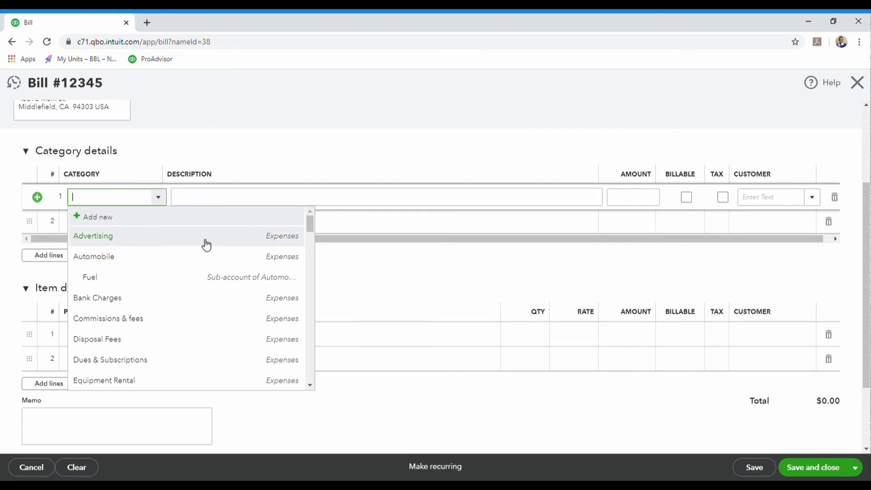
scroll(200, 311, "down", 2)
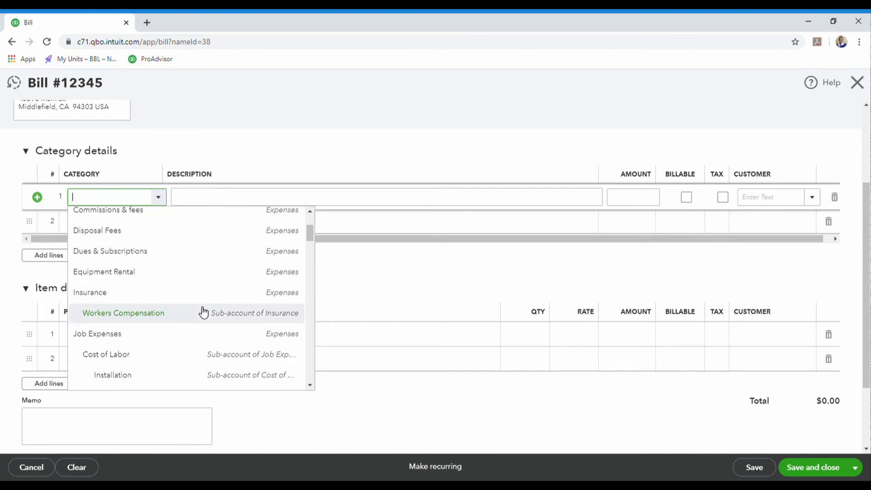
scroll(203, 312, "down", 1)
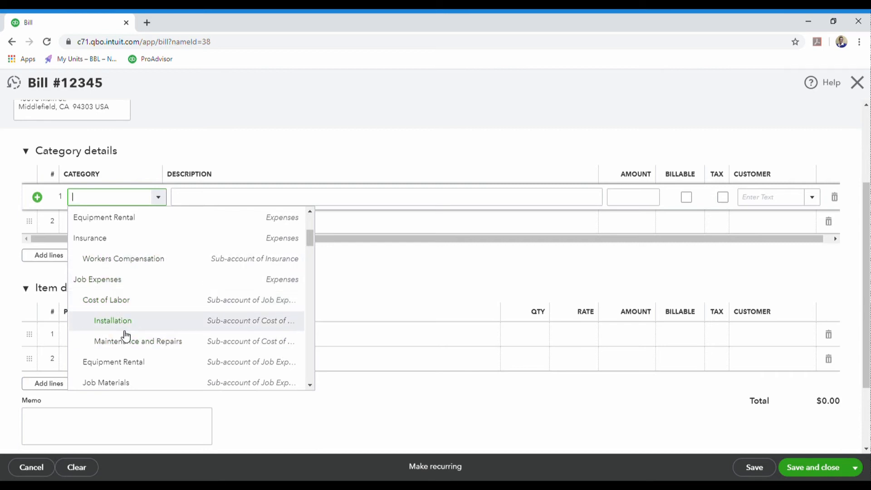
left_click(407, 285)
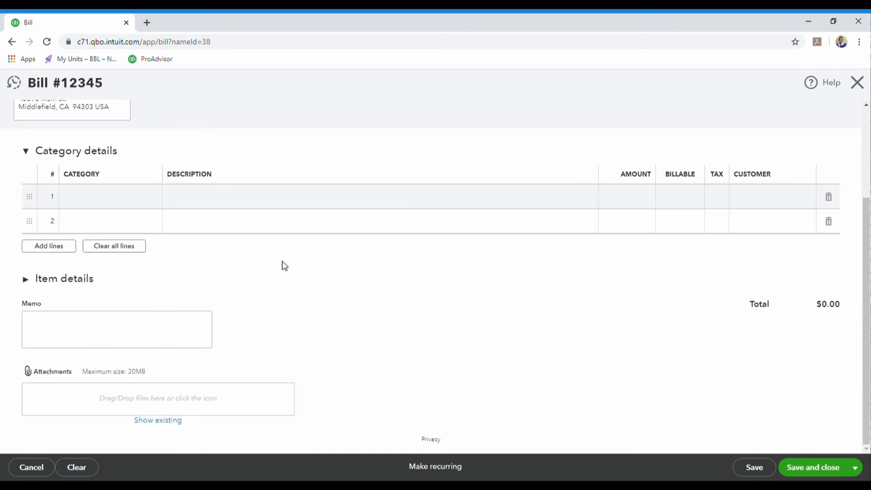
Expand the item details section and add the Sprinkler Heads product on its first line.
left_click(28, 281)
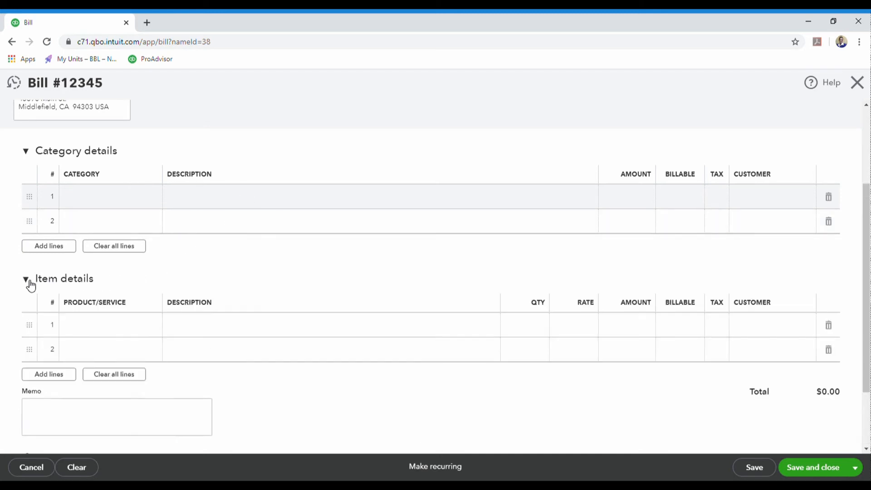
left_click(125, 327)
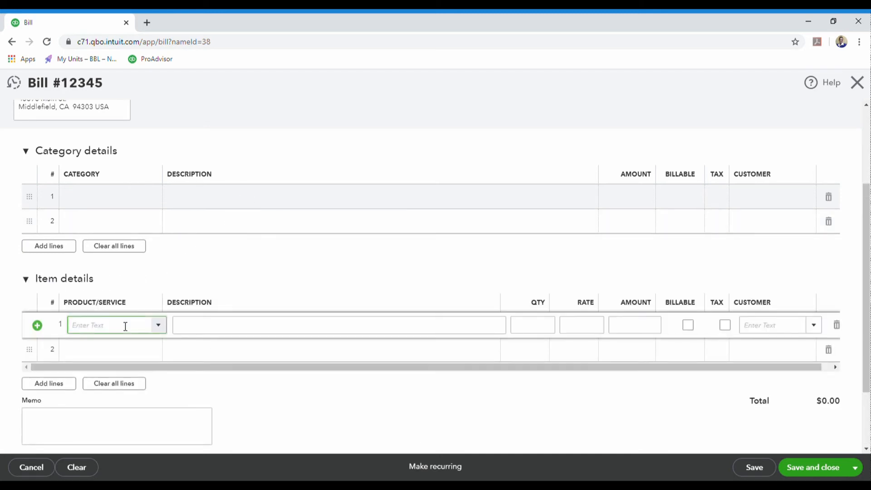
left_click(159, 328)
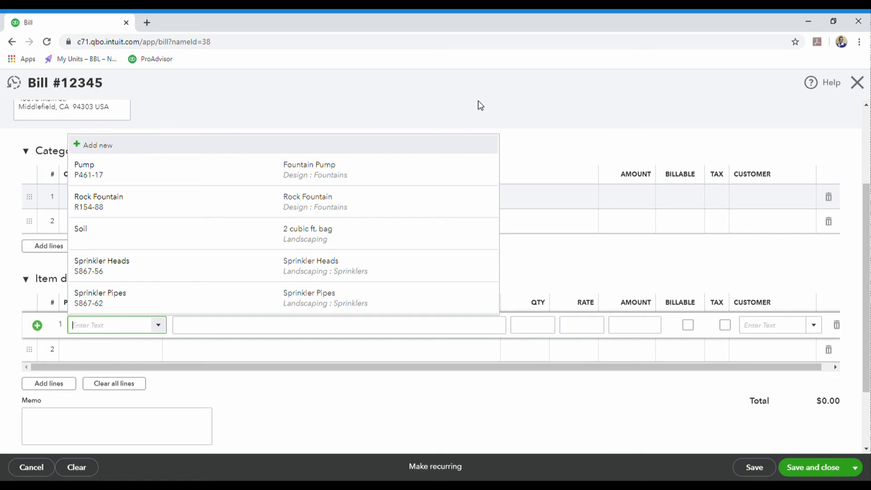
left_click(106, 263)
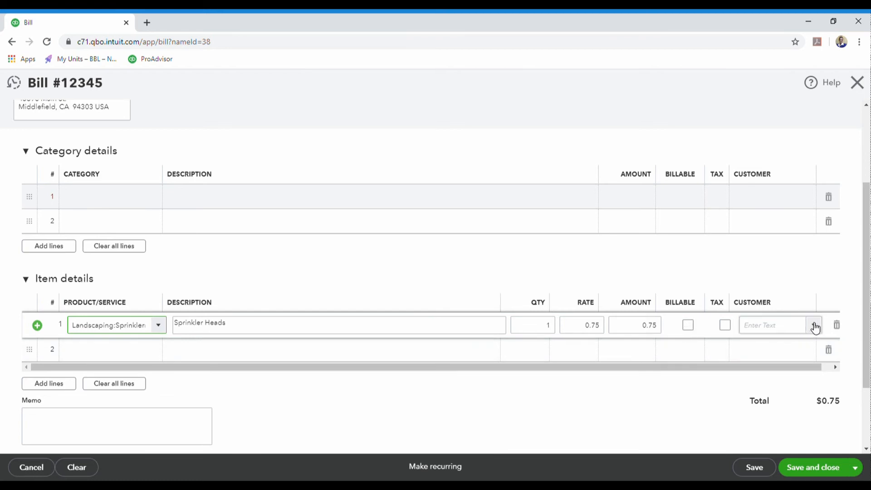
scroll(264, 219, "up", 3)
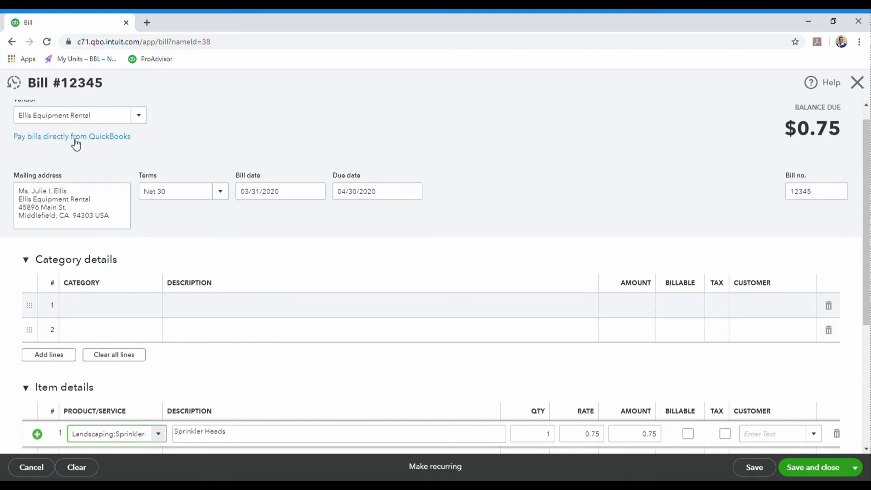
scroll(424, 302, "down", 3)
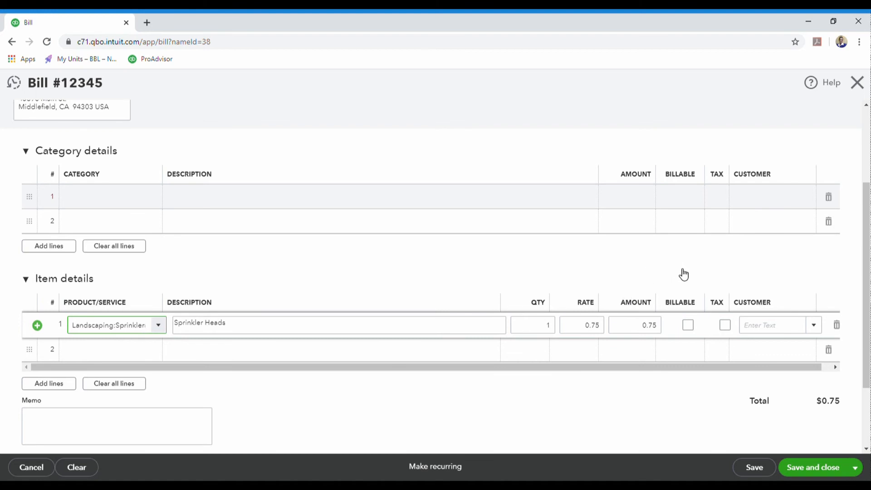
Mark the Sprinkler Heads line as billable and taxable, and assign it to the fourth customer offered in the customer list.
left_click(688, 325)
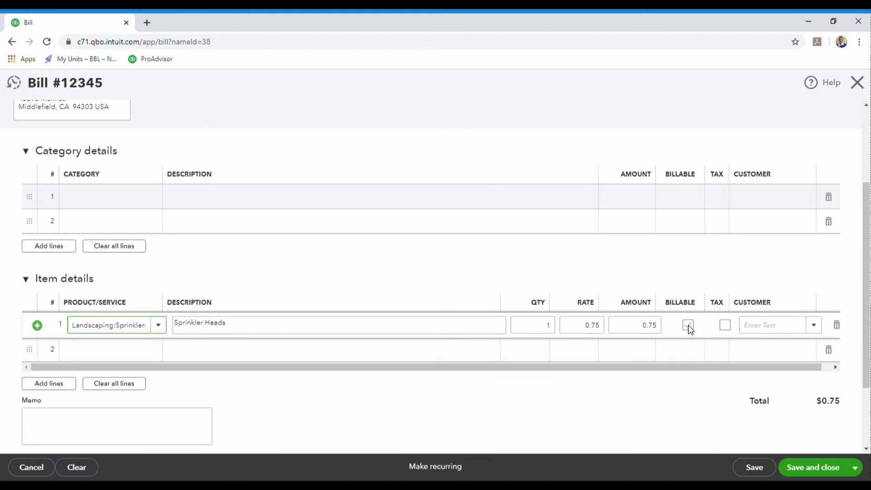
left_click(814, 325)
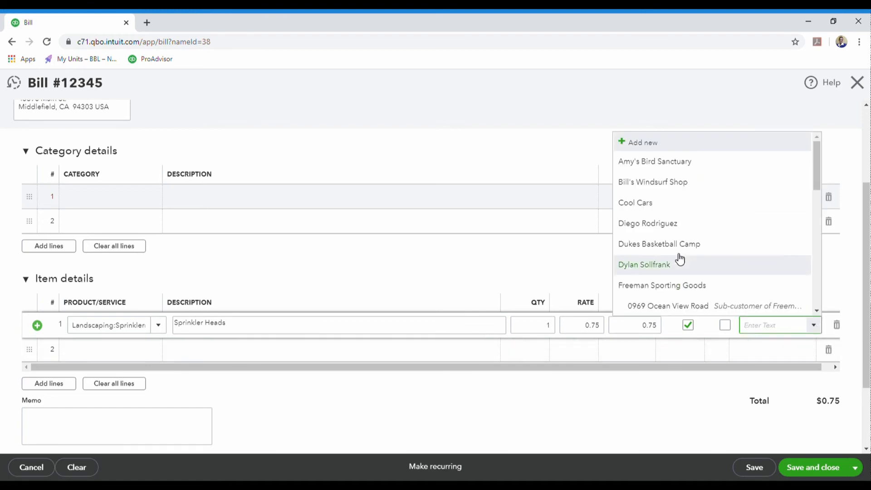
left_click(676, 231)
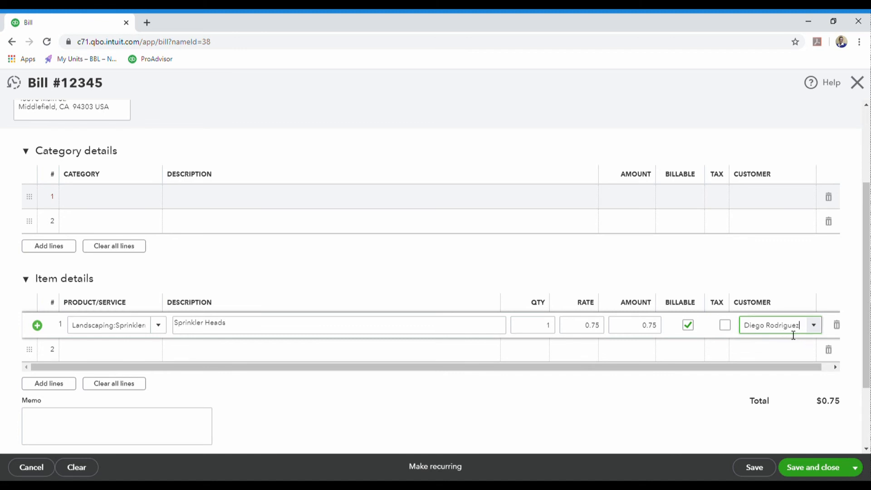
left_click(725, 325)
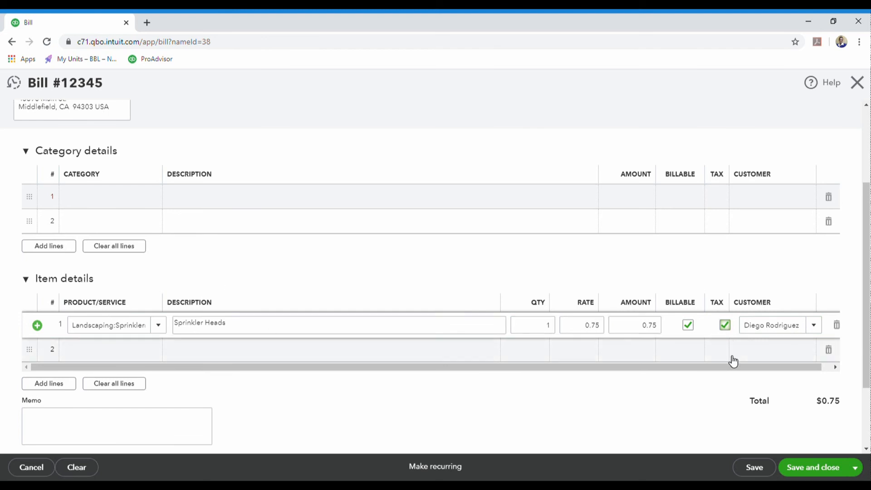
Set the quantity of the Sprinkler Heads line to 5.
scroll(731, 360, "down", 2)
scroll(733, 361, "up", 3)
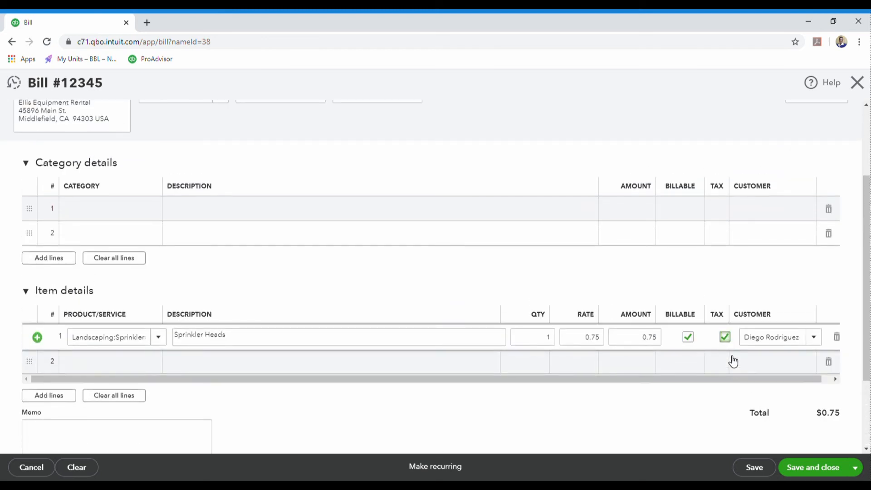
left_click(647, 341)
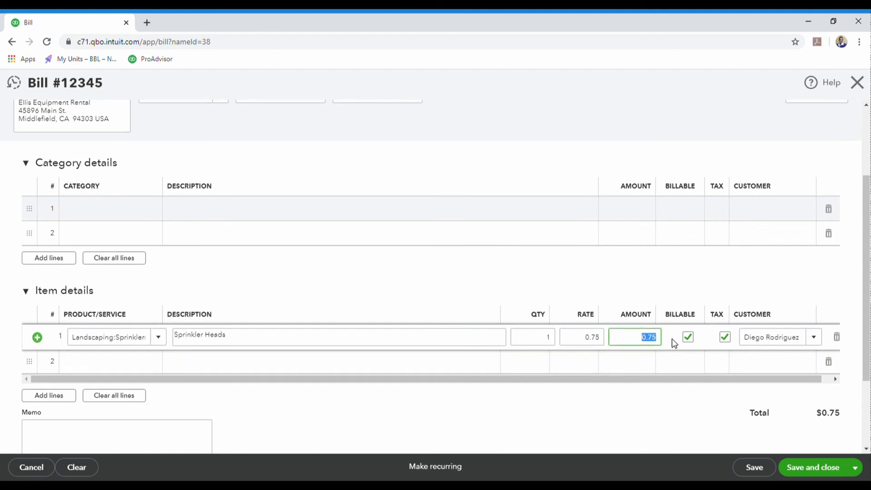
left_click(548, 342)
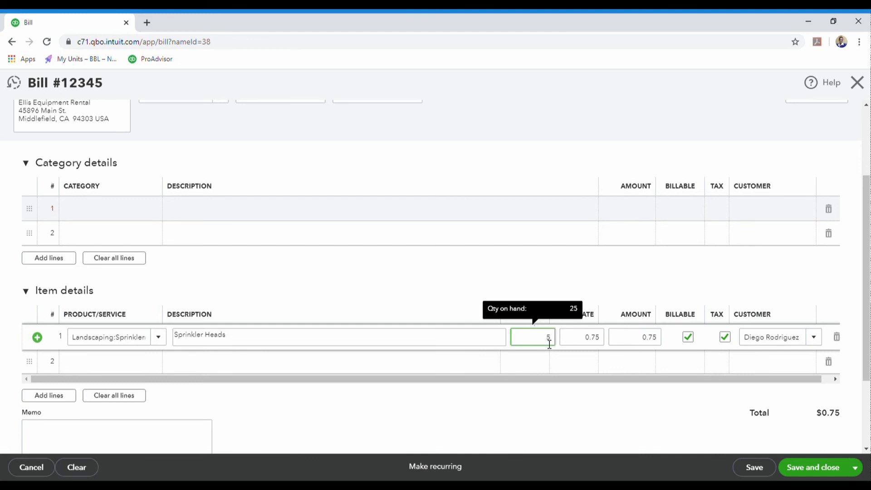
type("5")
key("Tab")
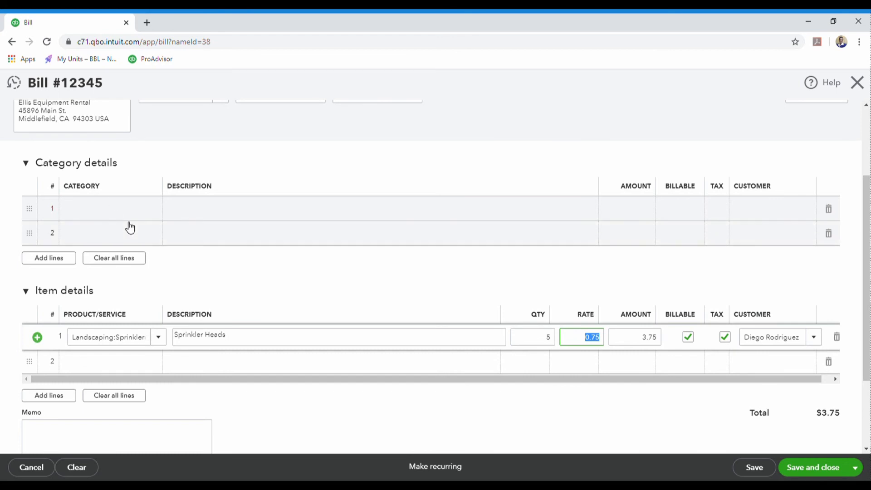
Choose Equipment Rental under Job Expenses as the category of the first category details line.
left_click(93, 214)
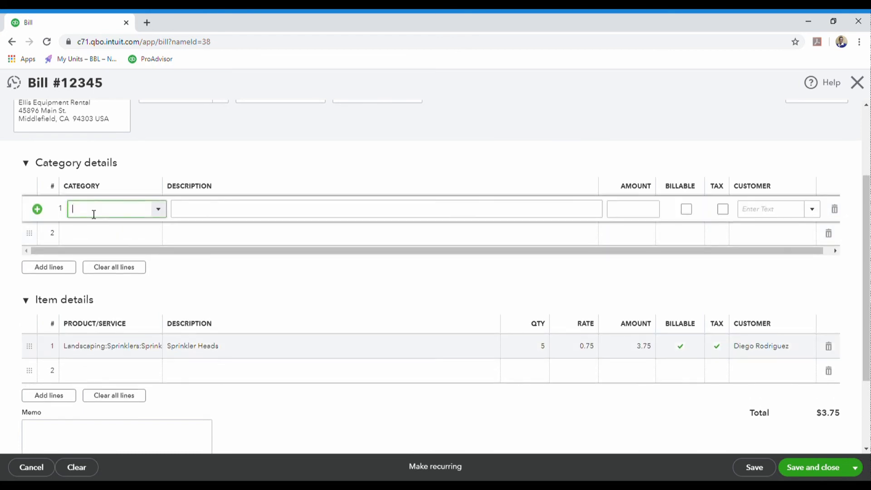
scroll(345, 229, "up", 3)
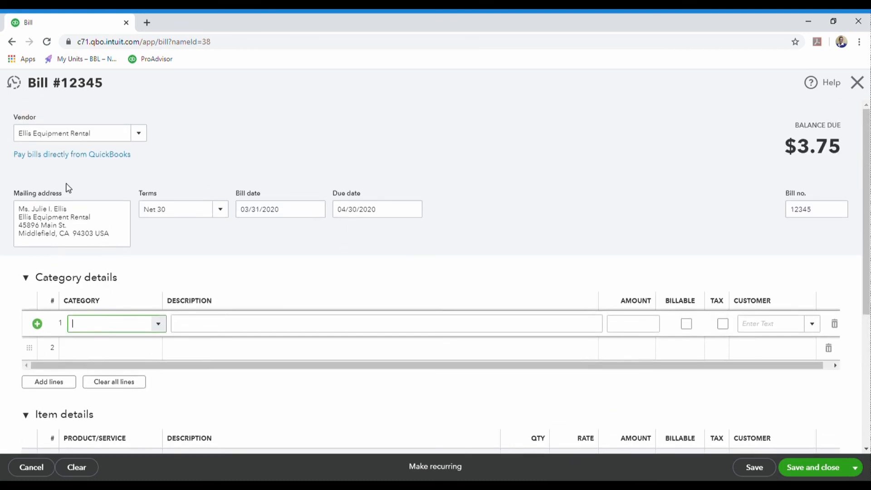
scroll(245, 268, "down", 1)
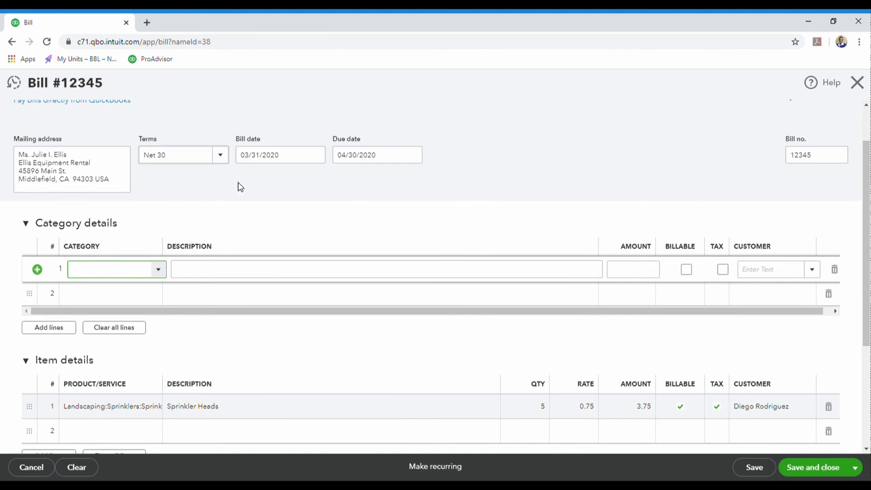
scroll(272, 239, "up", 1)
scroll(275, 242, "up", 1)
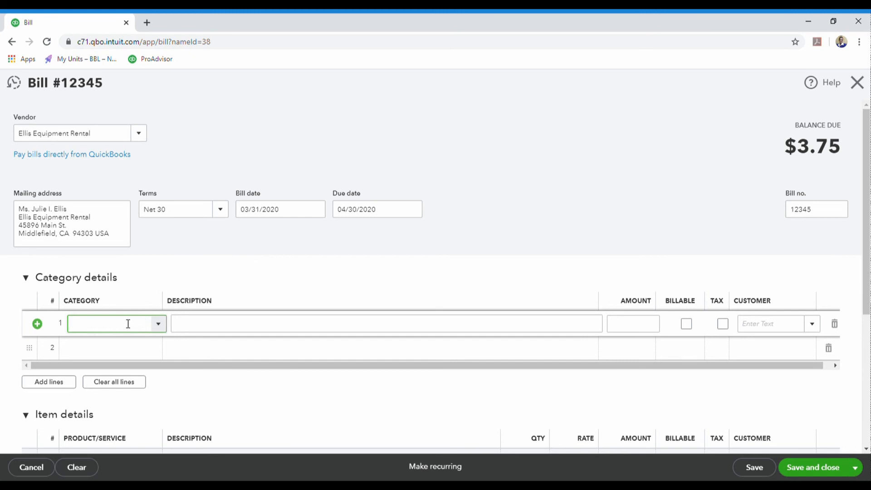
left_click(159, 324)
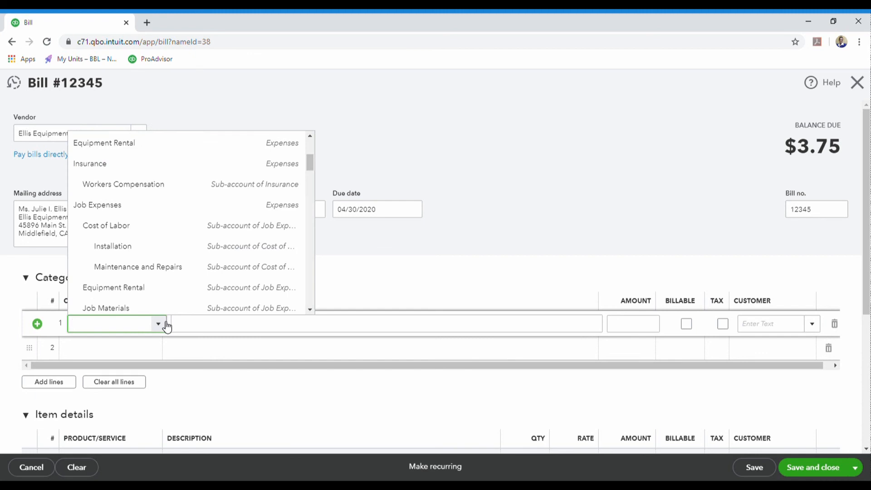
left_click(116, 290)
Describe the Equipment Rental category line as Lawn Mower and set its amount to 150.
left_click(196, 327)
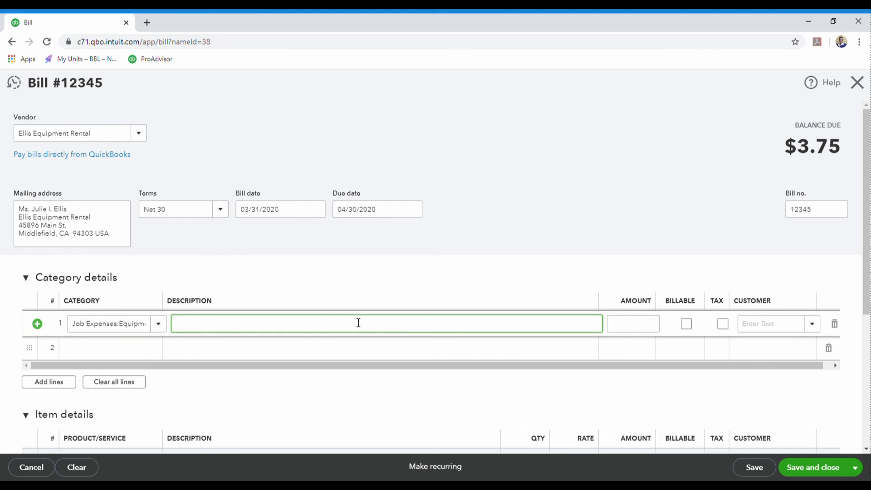
type("Lawn Mower")
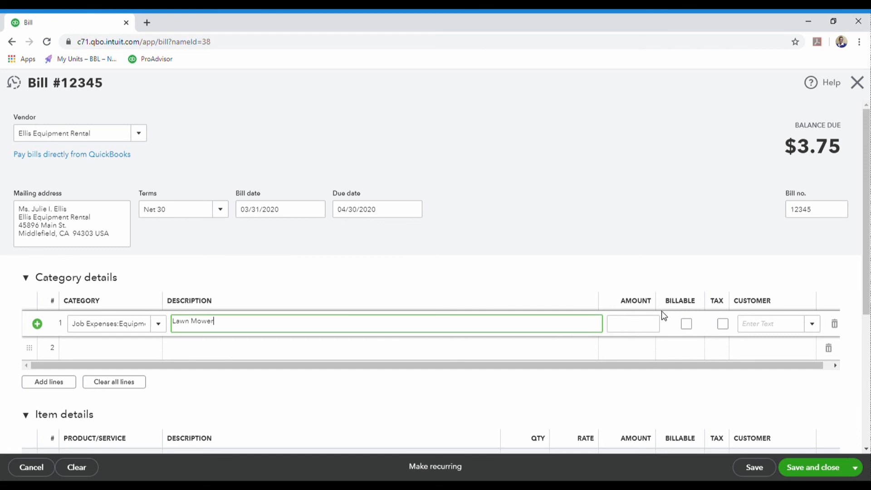
left_click(653, 324)
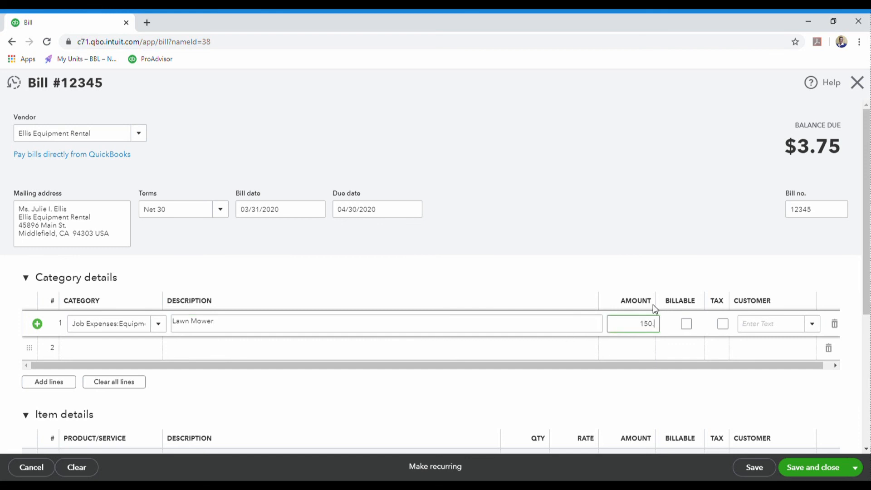
key("Tab")
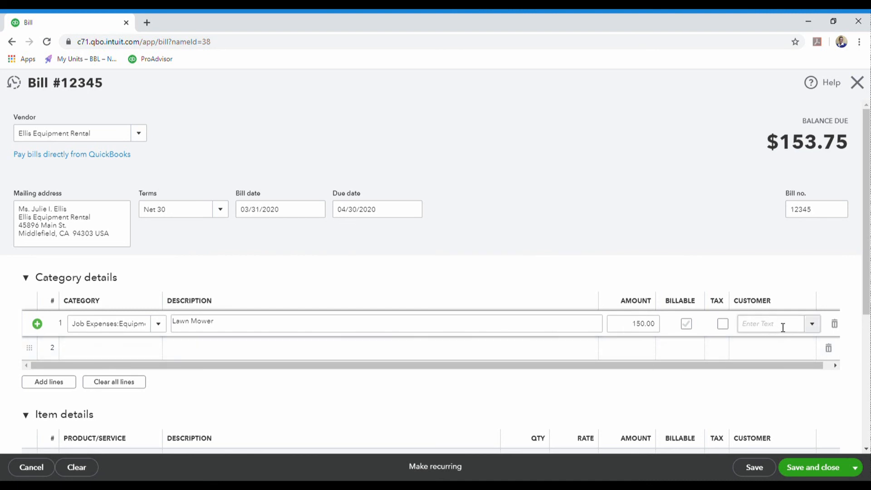
Save the Ellis Equipment Rental bill using the Save and new option, and close the blank bill form without filling it in.
scroll(698, 332, "down", 1)
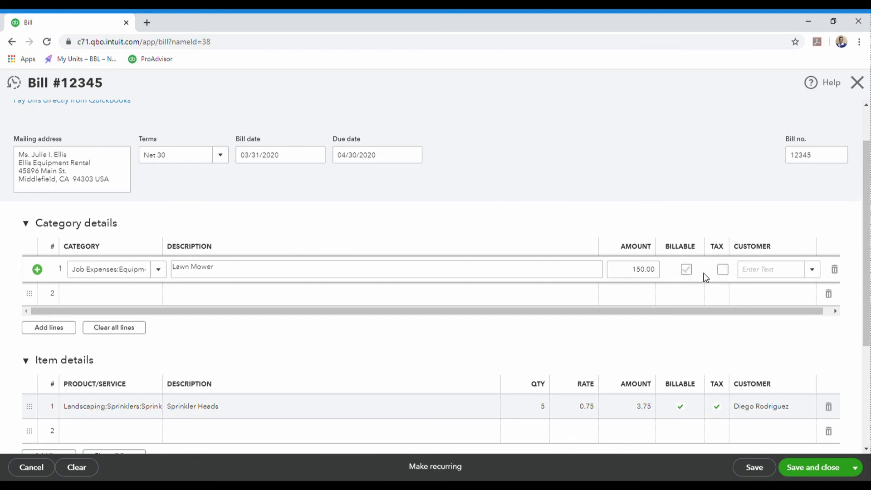
scroll(753, 310, "down", 3)
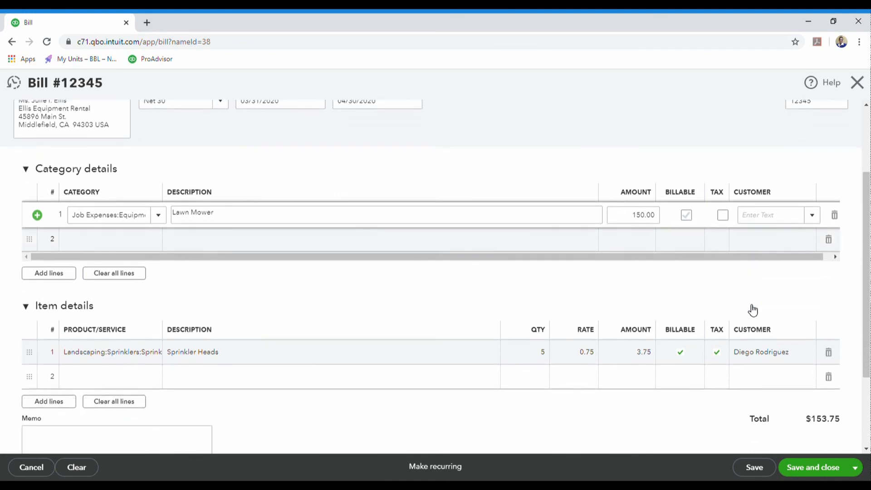
scroll(730, 365, "up", 4)
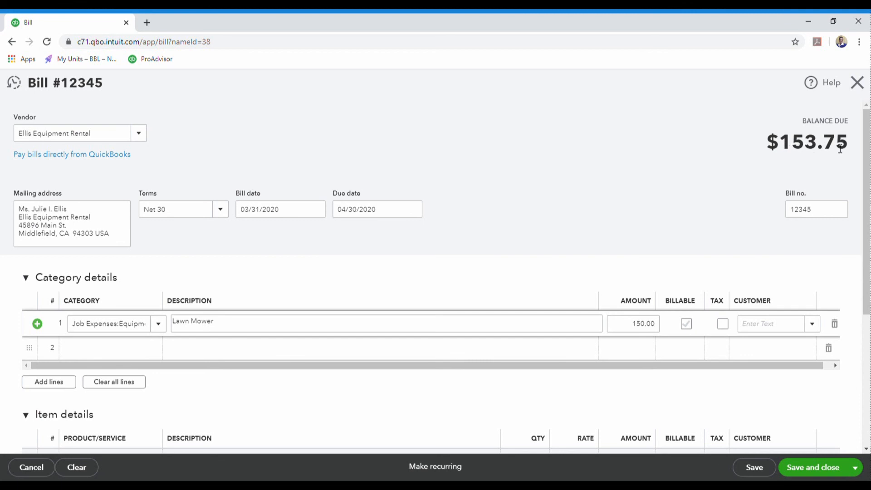
scroll(807, 363, "down", 3)
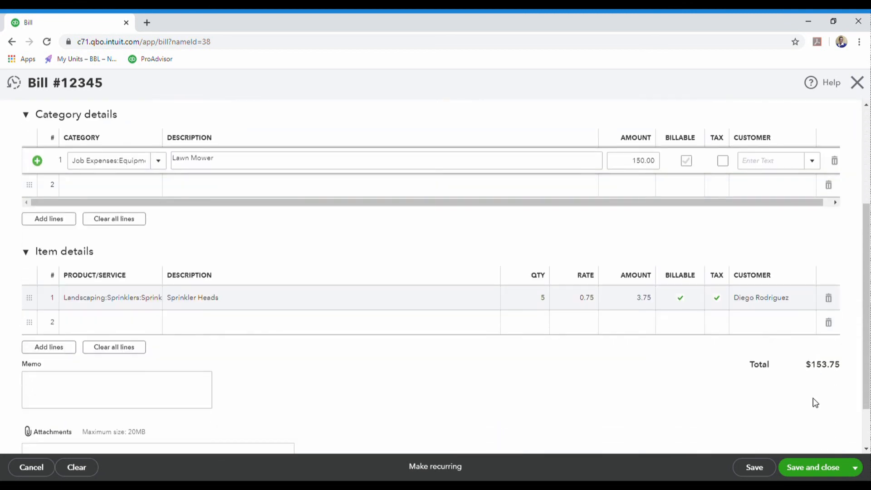
scroll(426, 302, "down", 1)
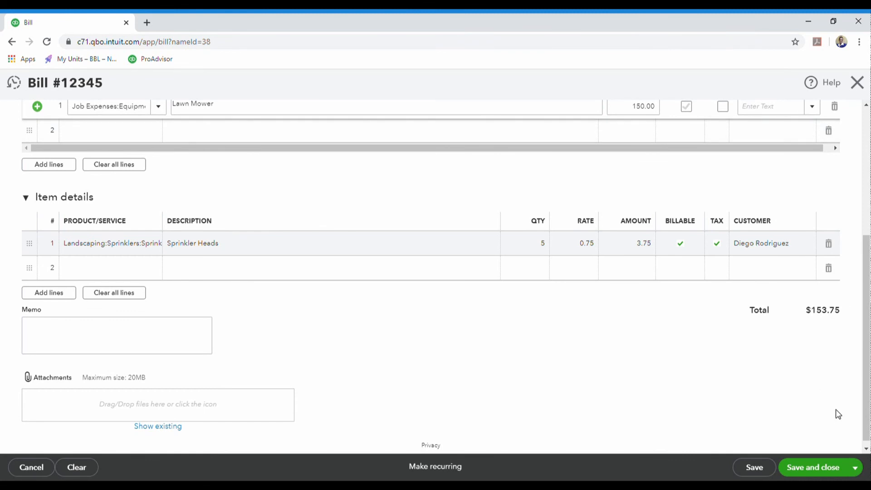
left_click(857, 470)
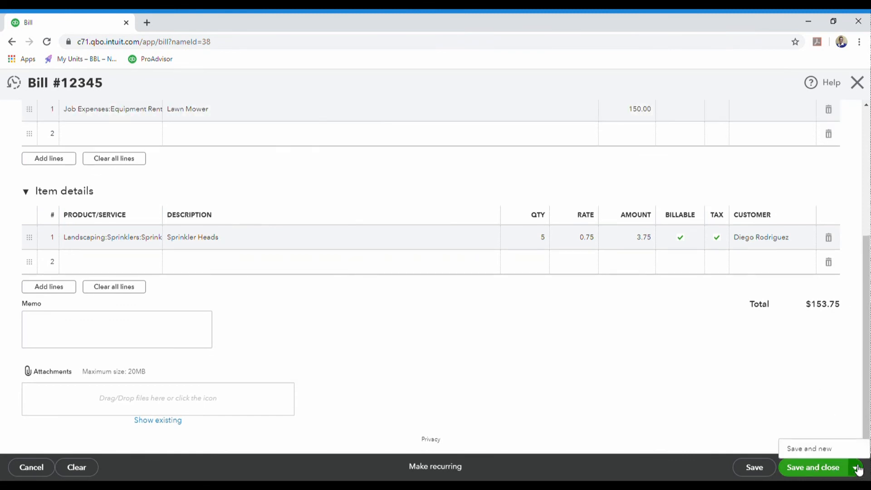
left_click(821, 449)
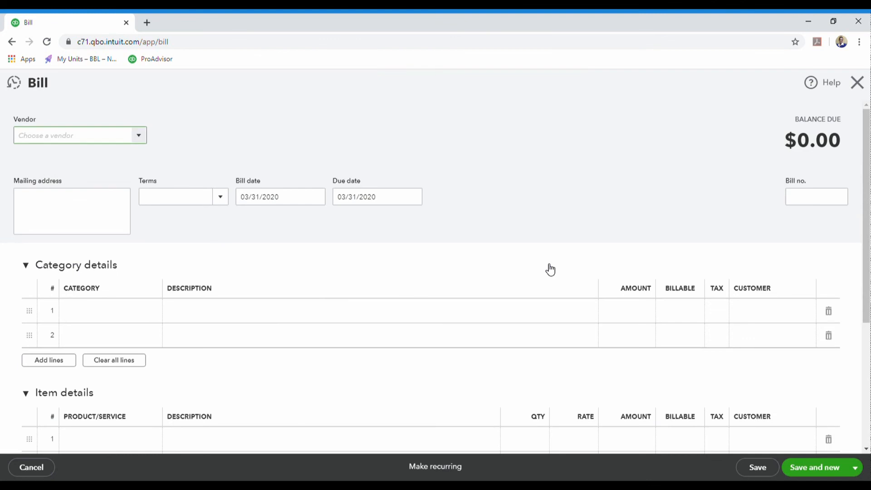
left_click(857, 82)
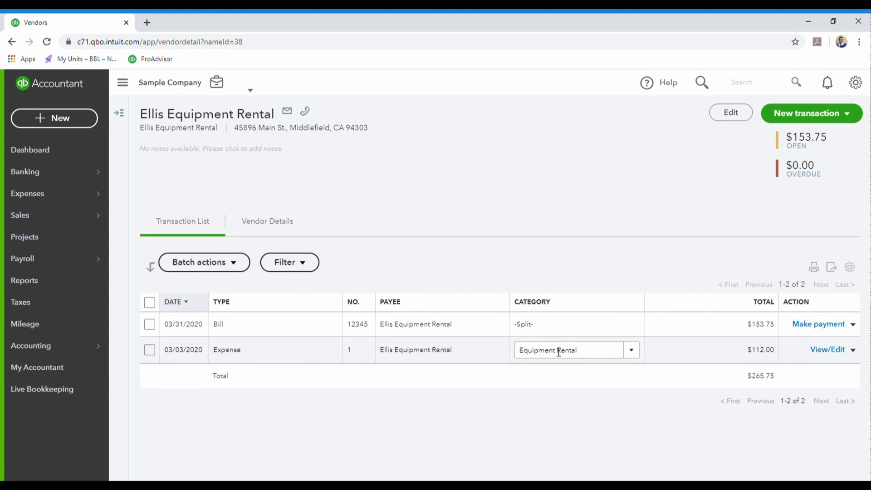
Open the saved 03/31/2020 bill from the vendor's transaction list, review its category and item lines, and close it.
left_click(534, 326)
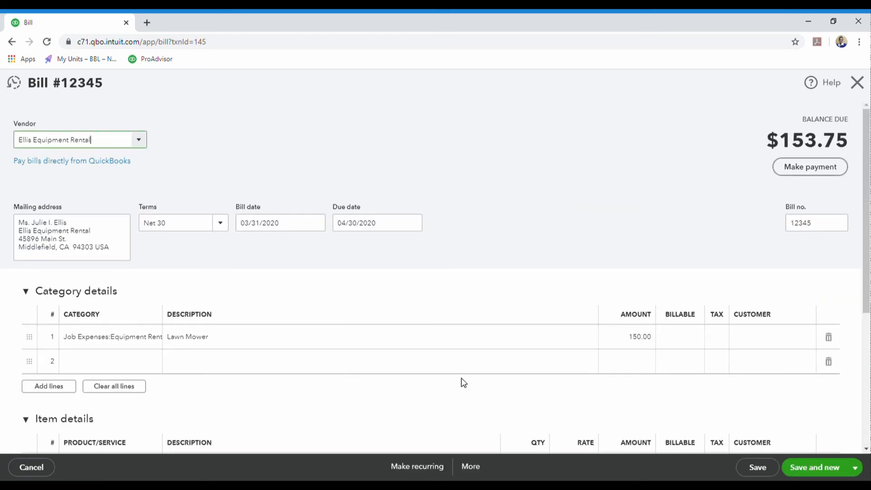
scroll(595, 273, "down", 5)
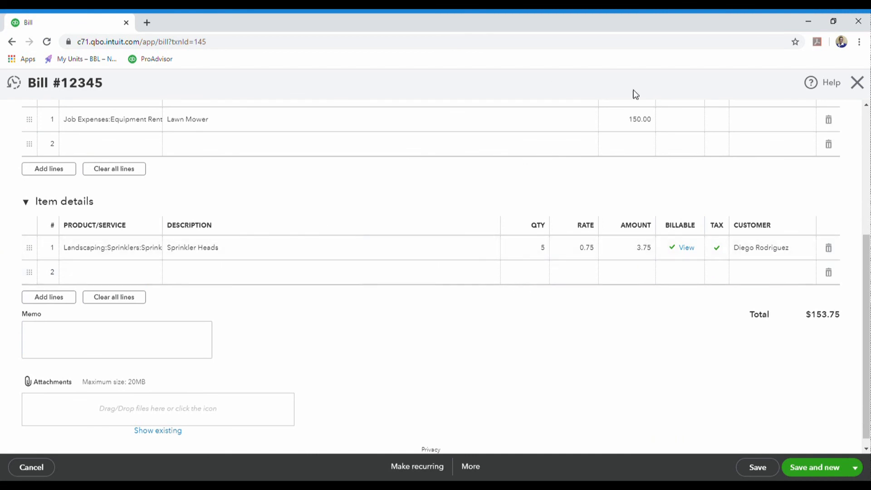
scroll(646, 219, "up", 5)
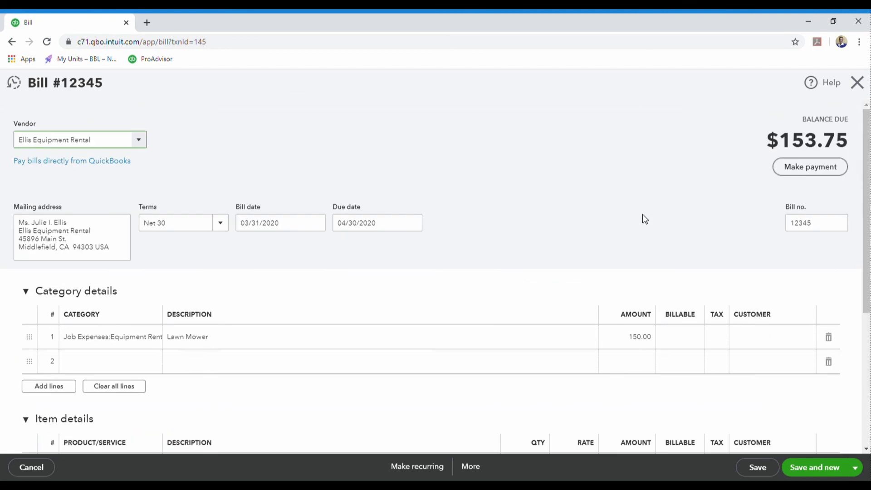
scroll(644, 218, "down", 3)
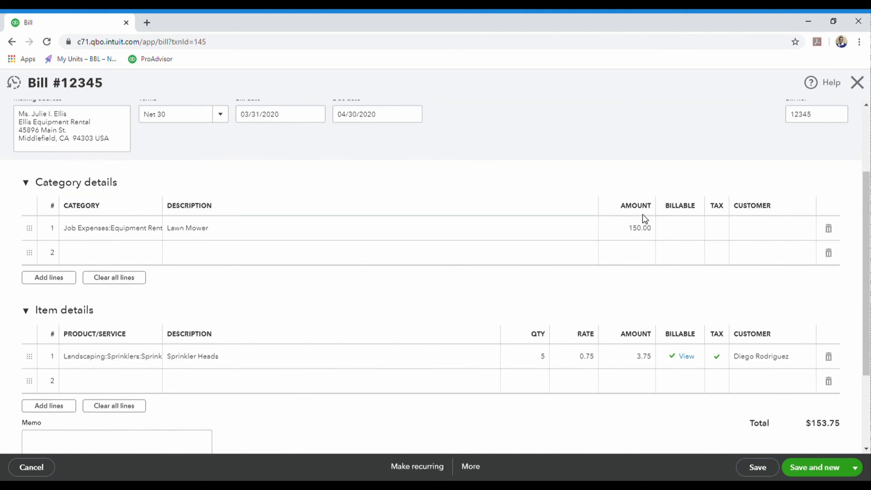
scroll(457, 342, "down", 2)
scroll(785, 360, "up", 5)
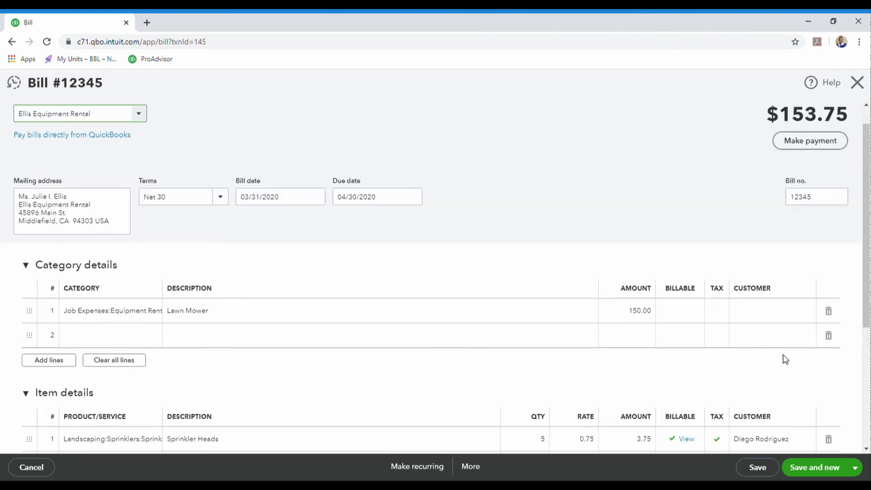
left_click(857, 82)
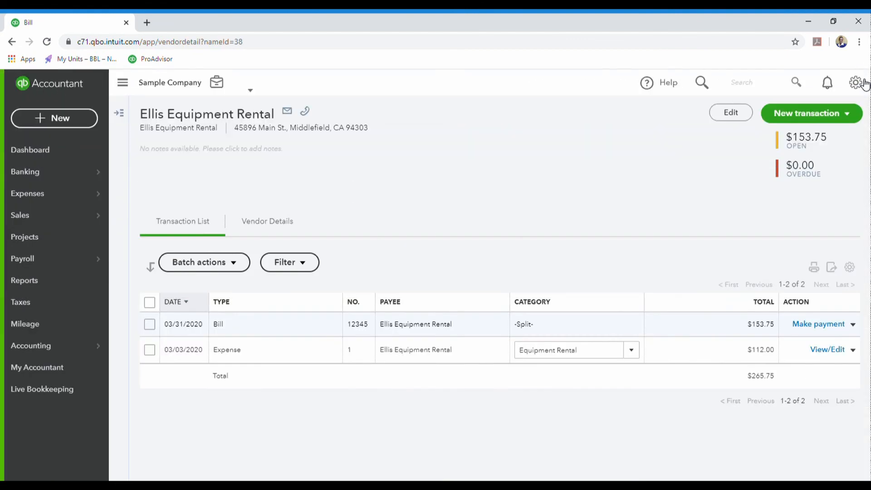